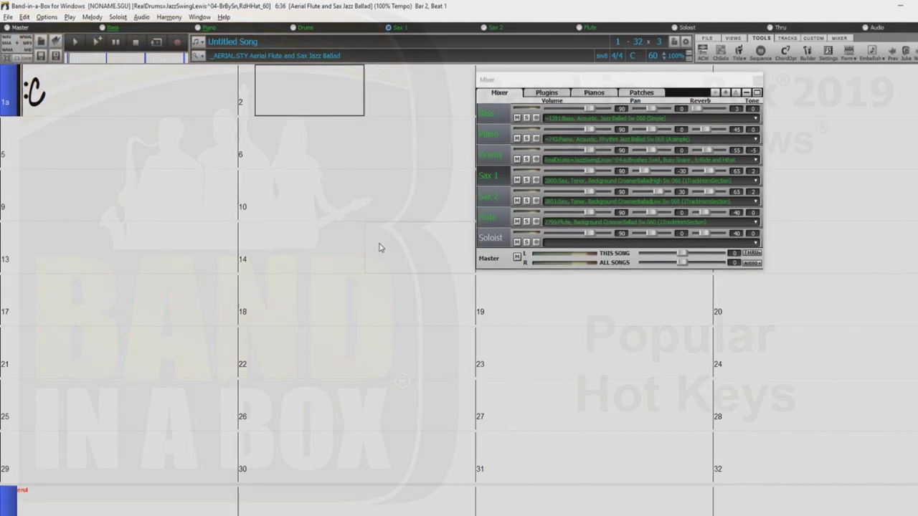
Search the Help Index for 'hot keys' and open the Hot Keys List topic
left_click(224, 17)
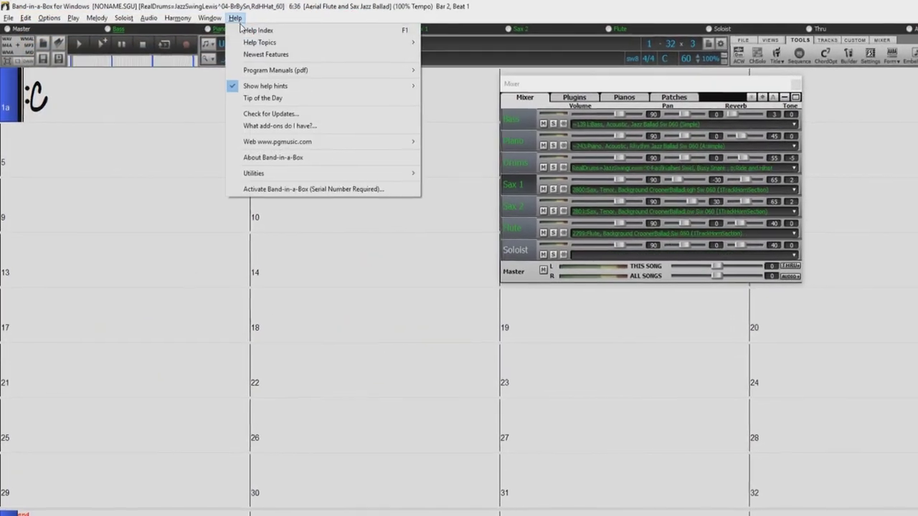
left_click(251, 30)
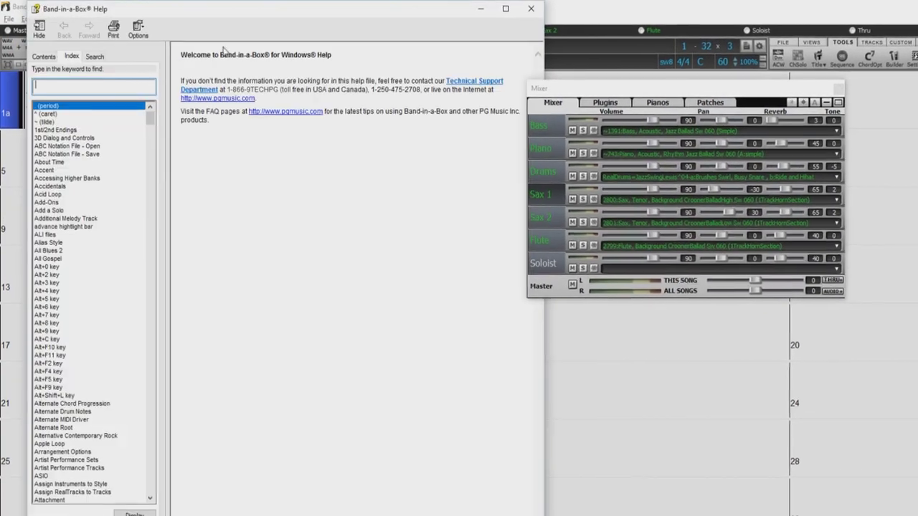
type("hot ")
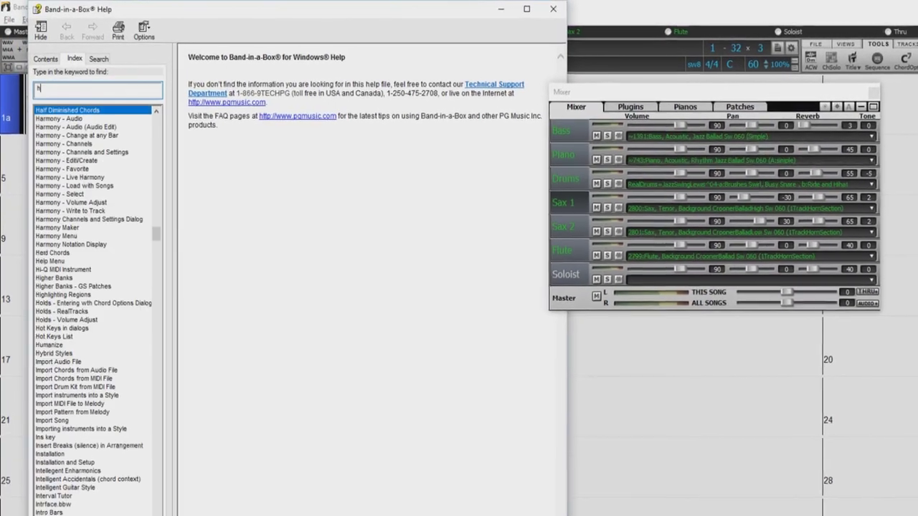
type("keys")
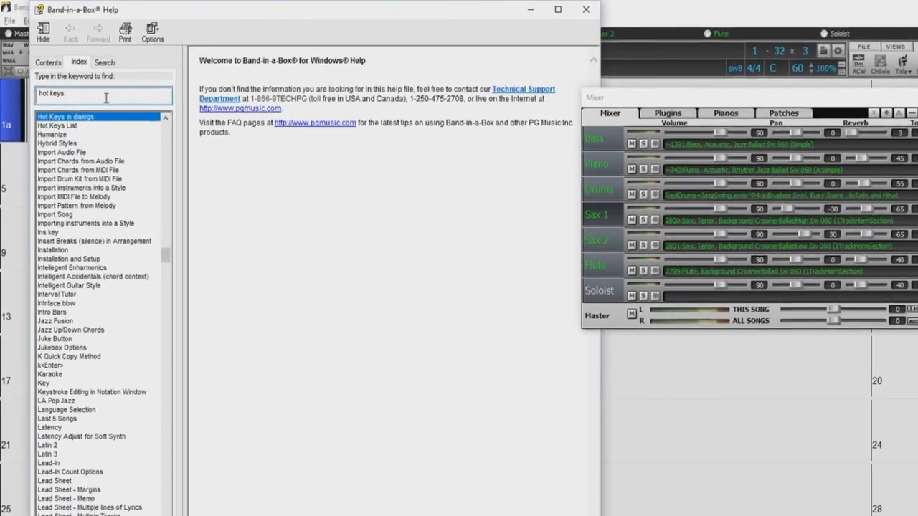
key("Down")
key("Return")
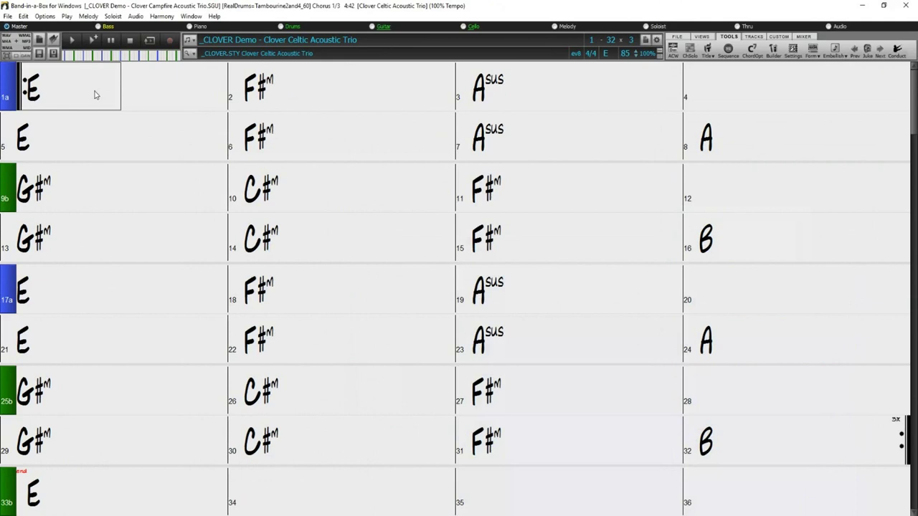
Select bar 1 in the chord sheet
left_click(95, 94)
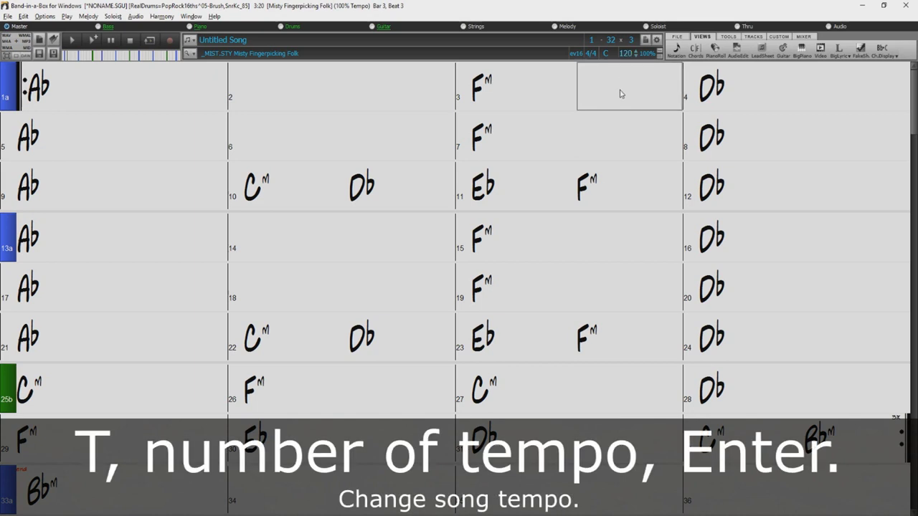
Set the song tempo to 85 with T85, then bring up the tempo entry dialog with Ctrl+Alt+T
type("T")
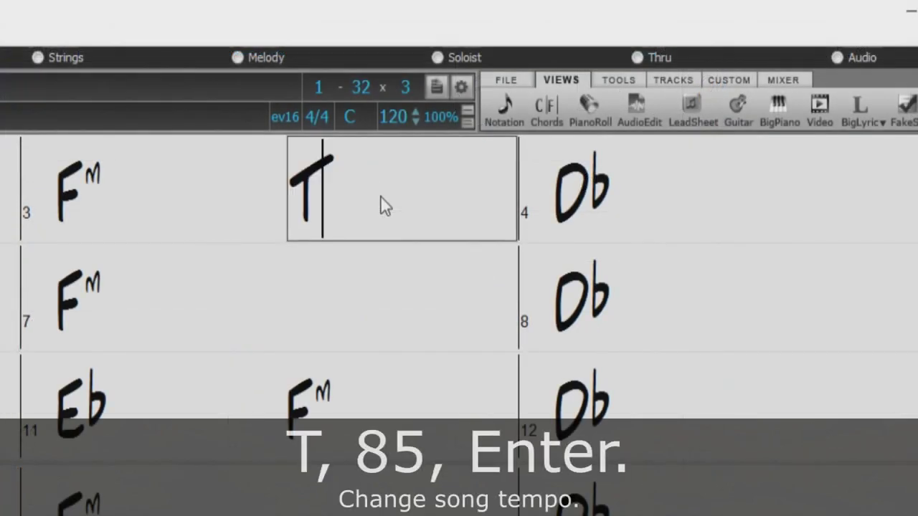
type("85")
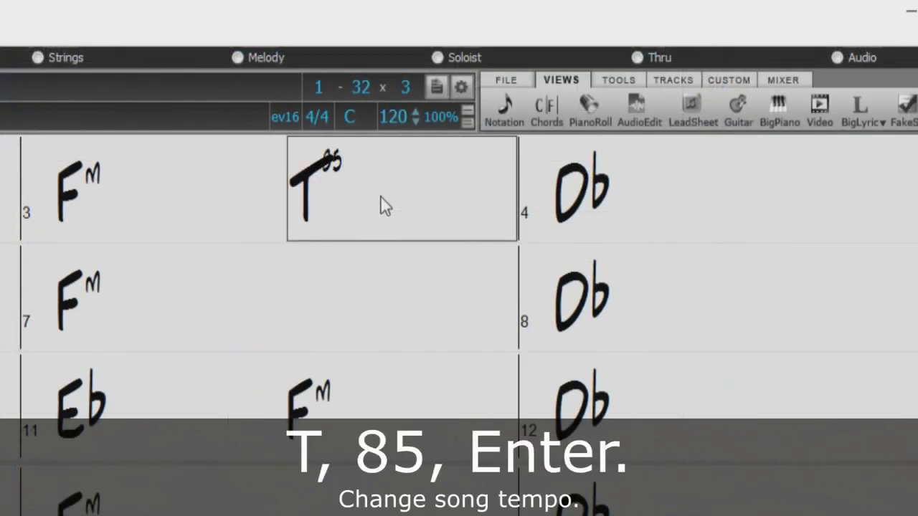
key("Return")
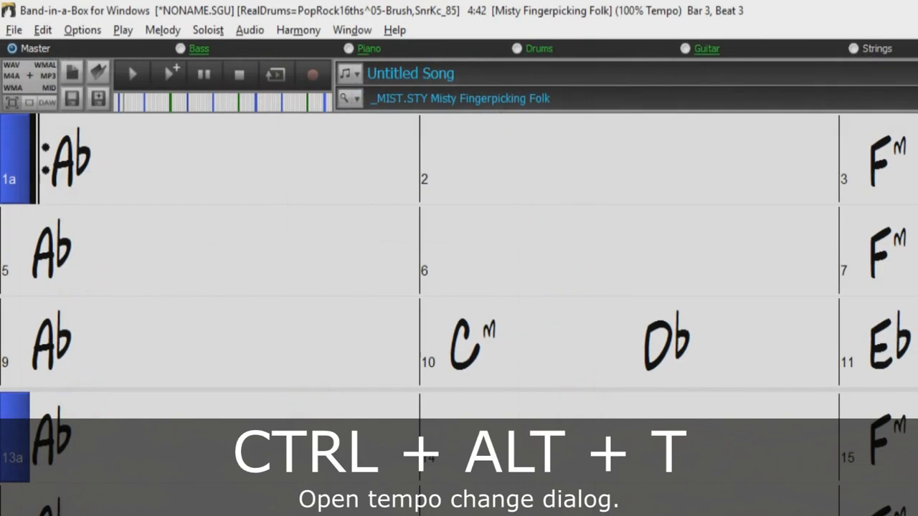
key("ctrl+alt+t")
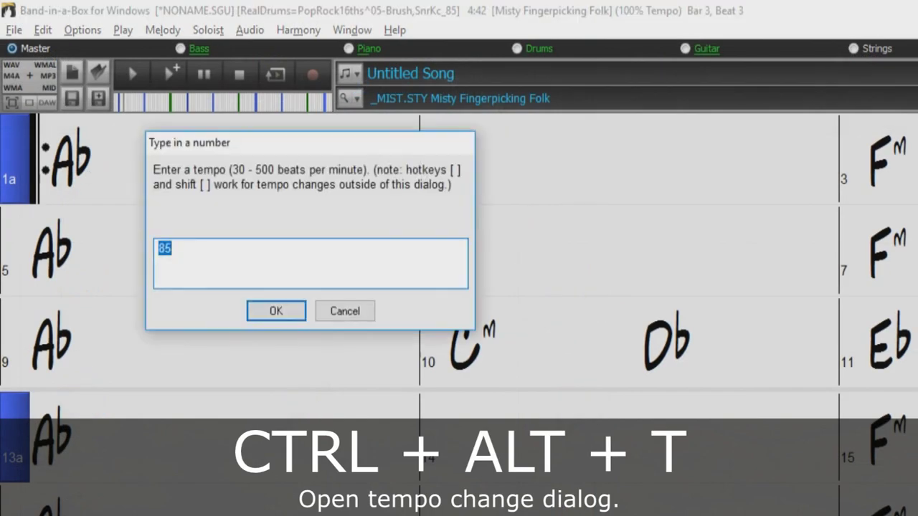
Cancel the tempo dialog and set the key signature to D with TKD
left_click(350, 316)
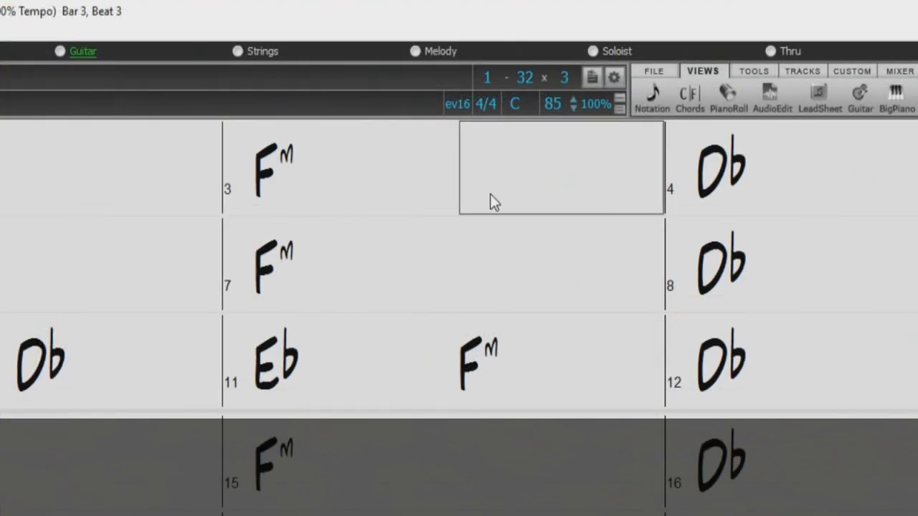
type("TK")
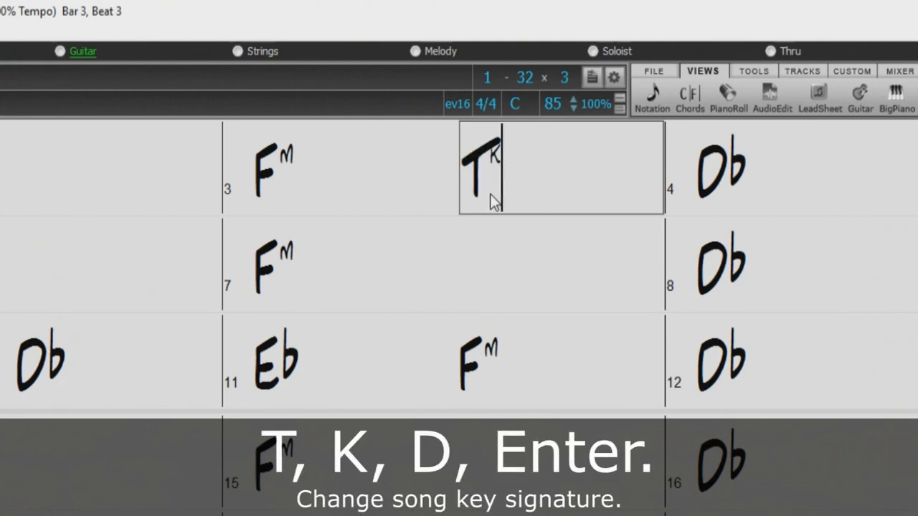
type("D")
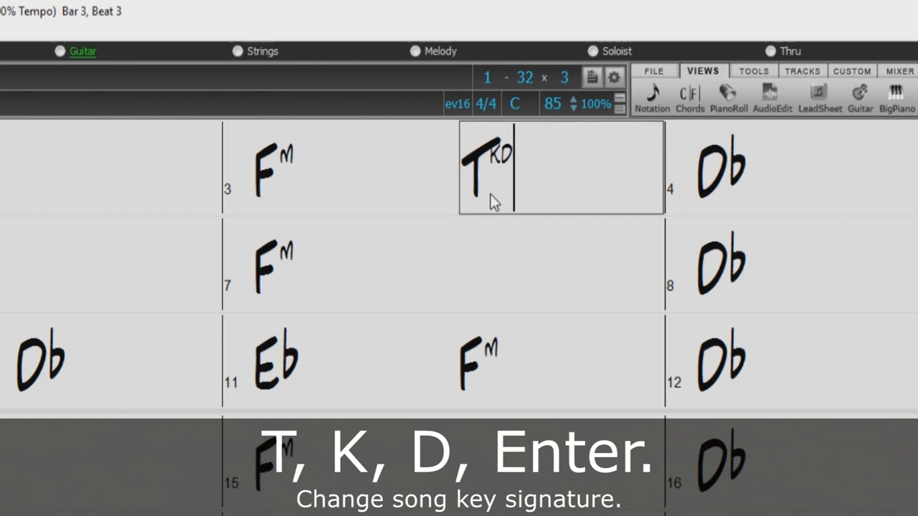
key("Return")
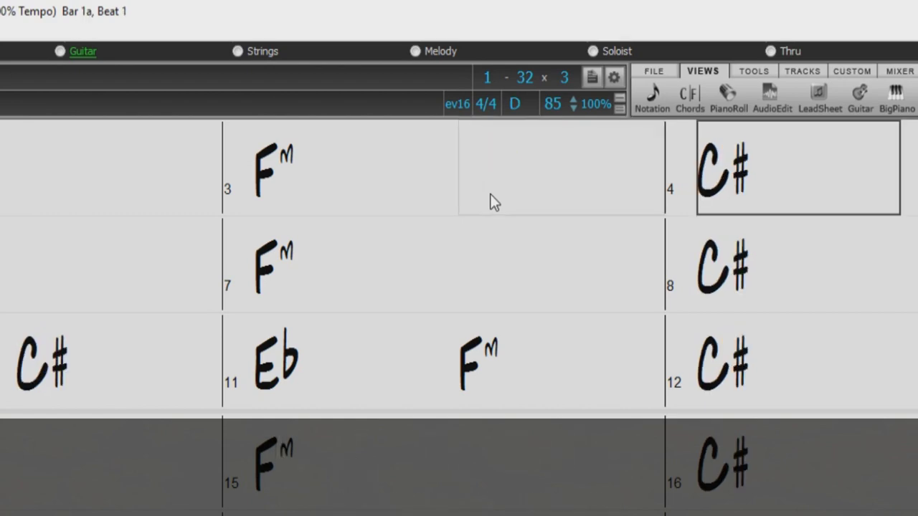
From the second half of bar 3, transpose the whole song to C with TRC
left_click(489, 194)
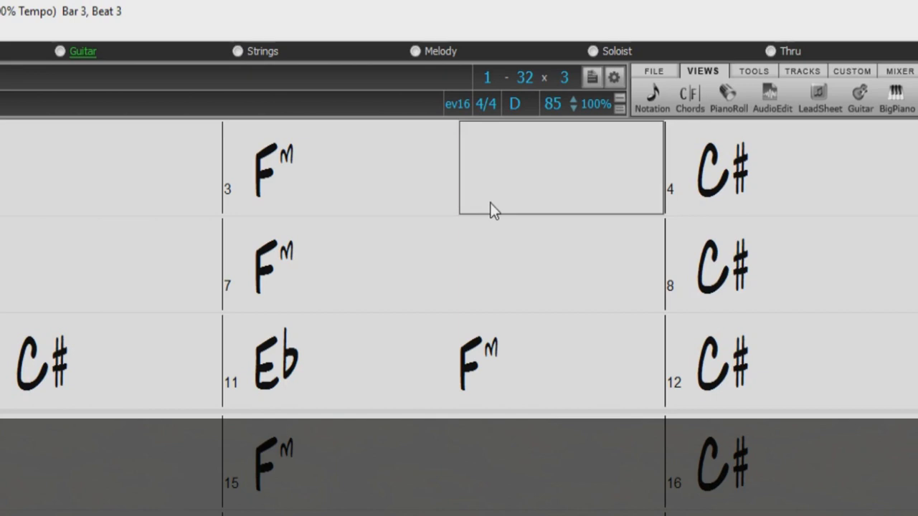
type("tr")
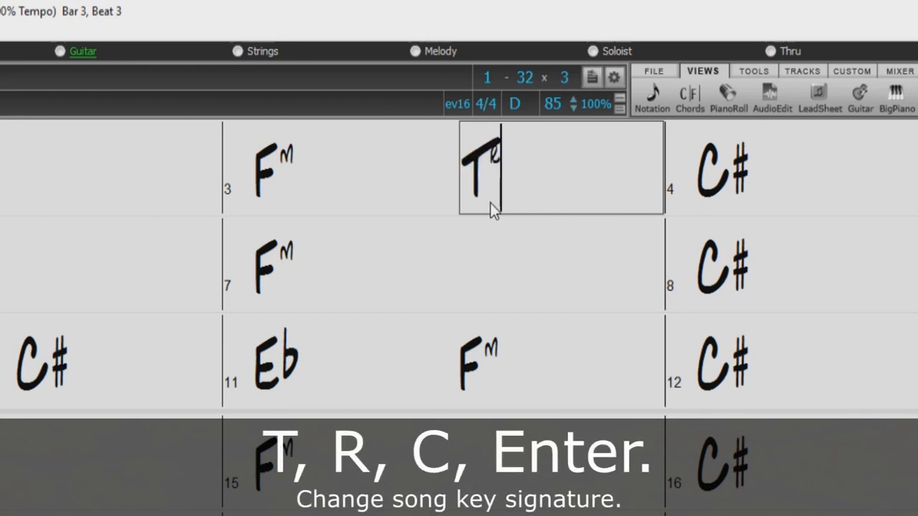
type("c")
key("Return")
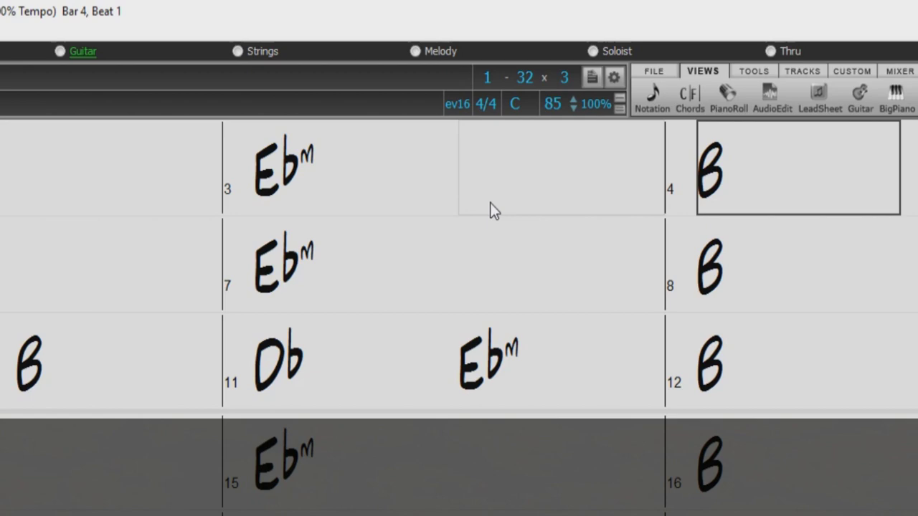
left_click(490, 210)
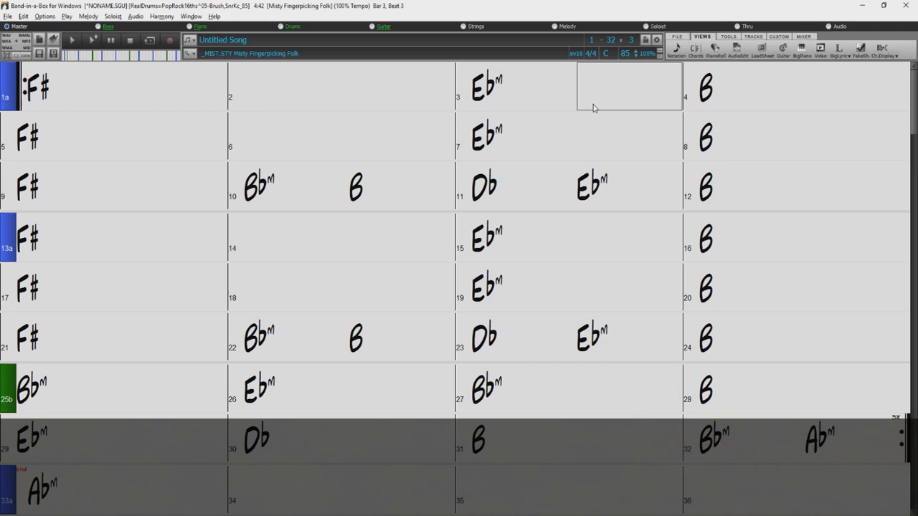
key("ctrl+e")
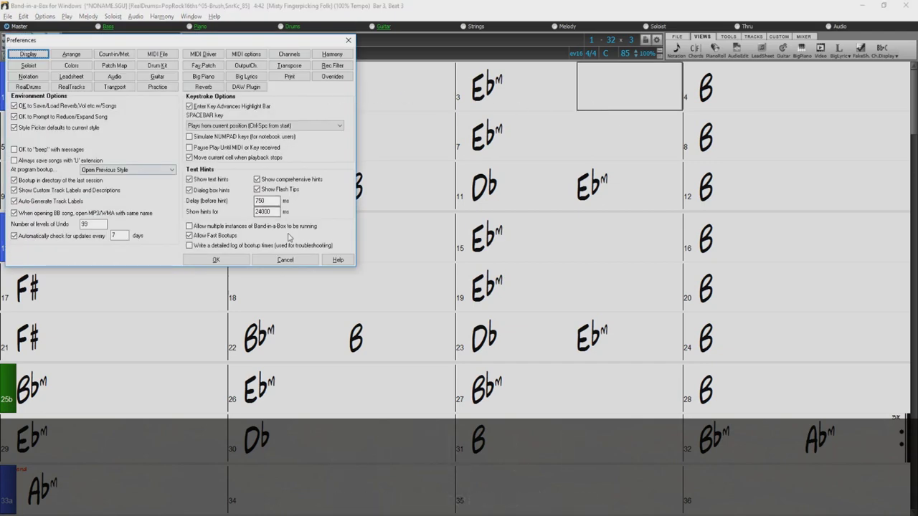
left_click(287, 260)
left_click(380, 235)
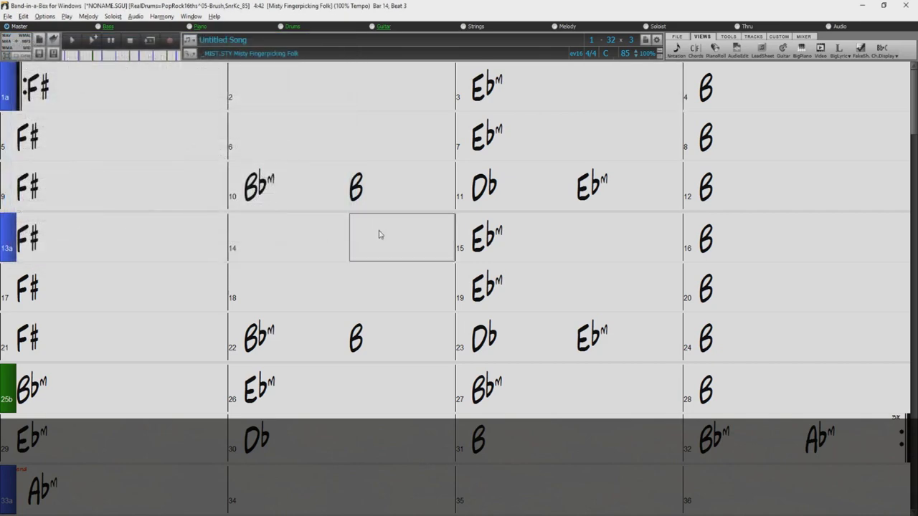
type("S")
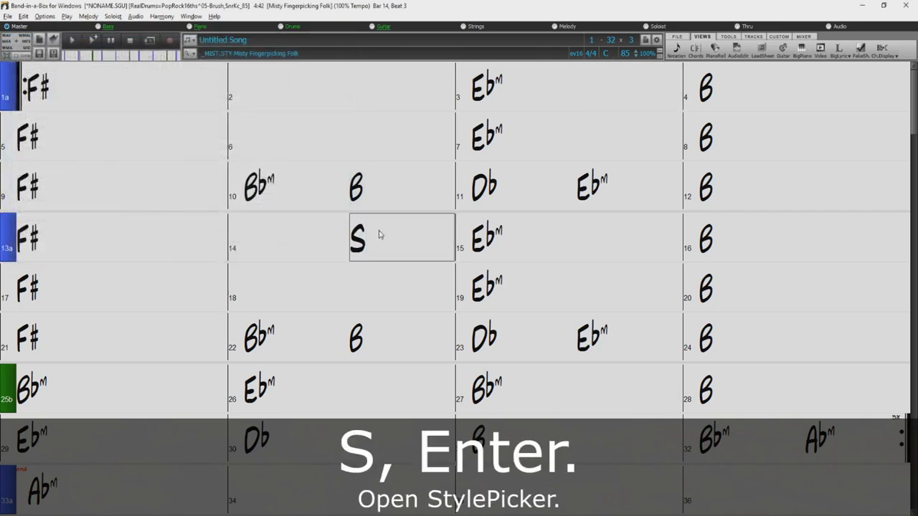
key("Return")
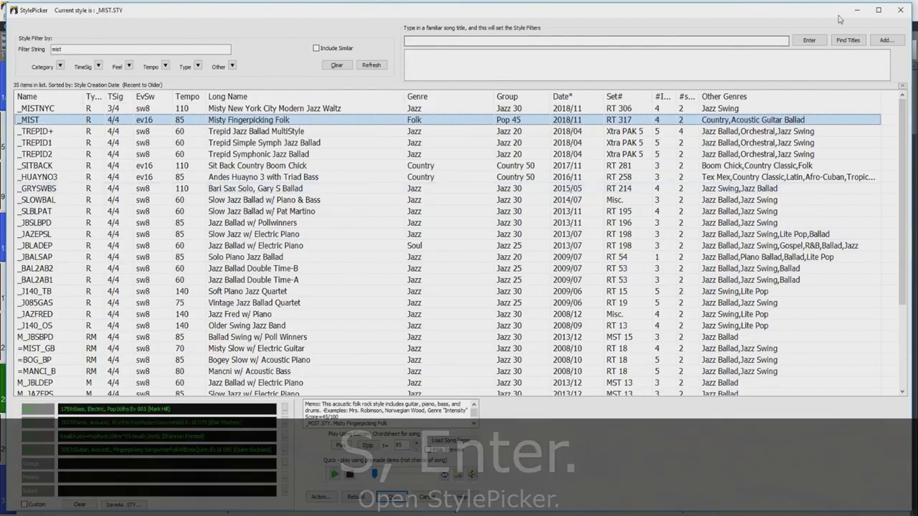
left_click(900, 10)
left_click(387, 234)
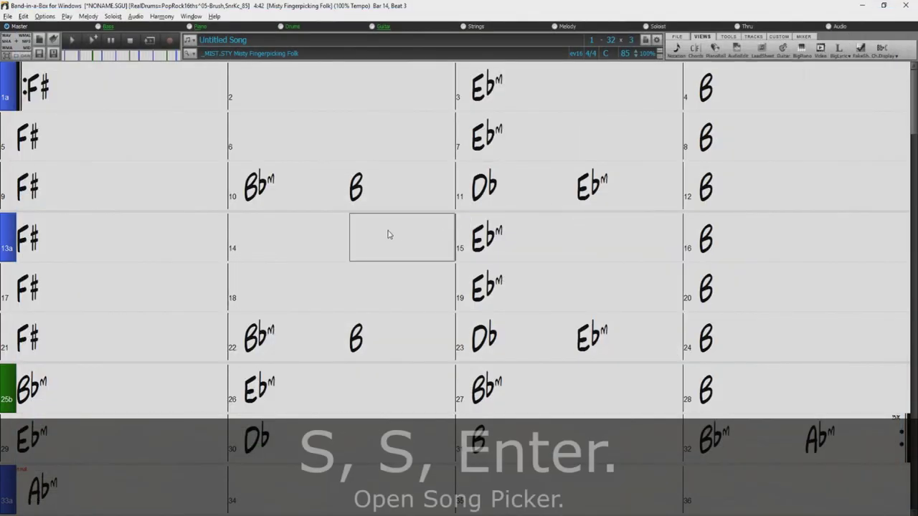
type("ss")
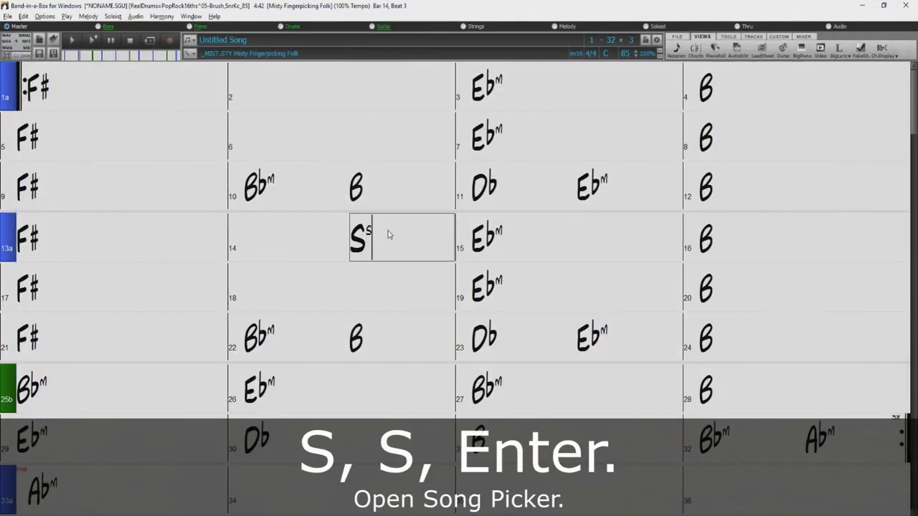
key("Return")
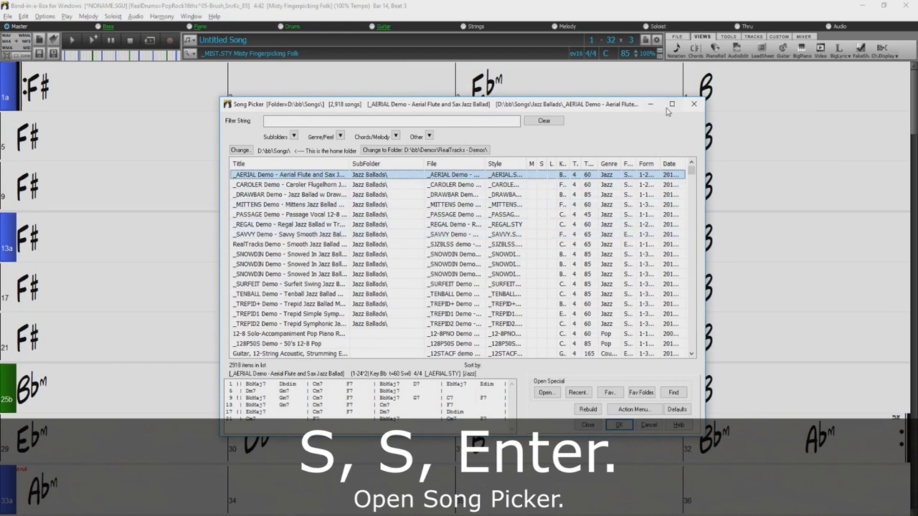
left_click(693, 104)
left_click(399, 233)
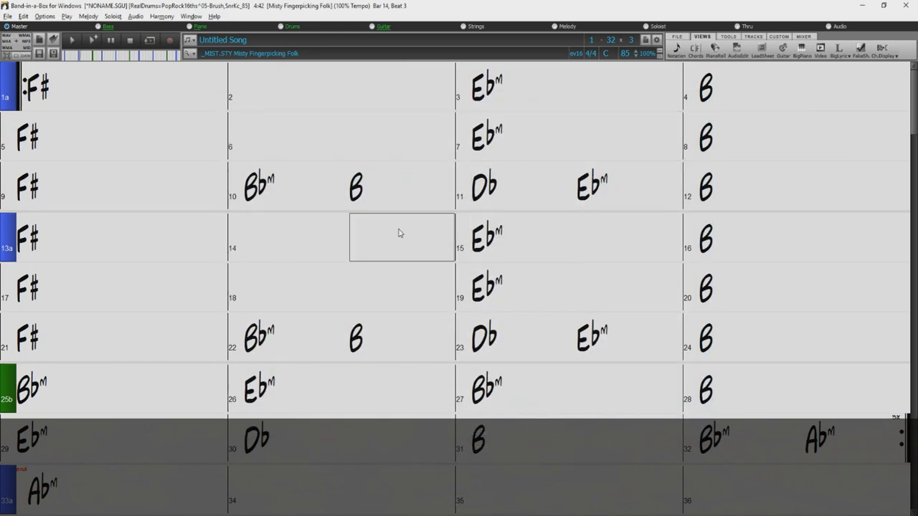
type("rt")
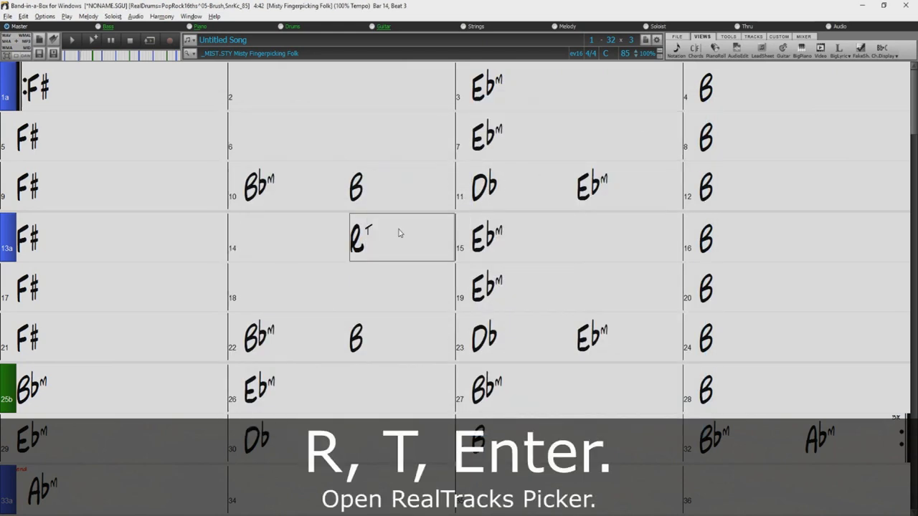
key("Return")
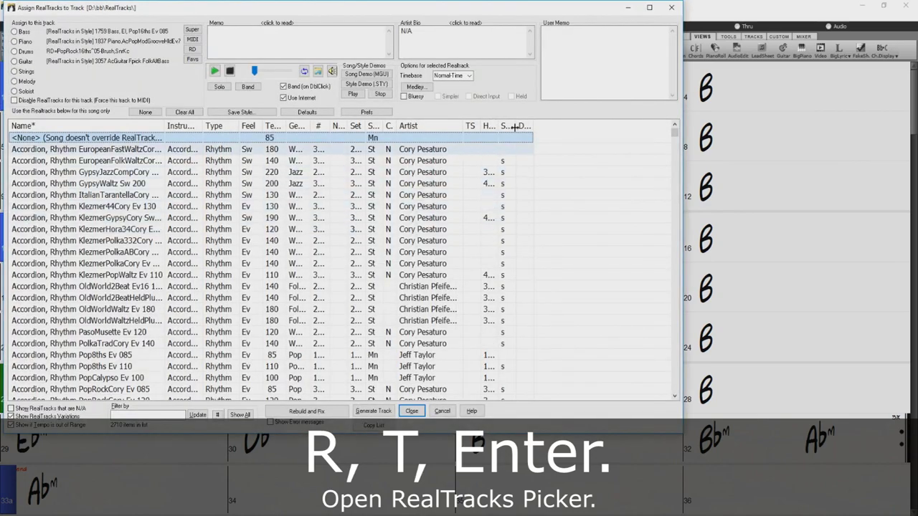
left_click(671, 8)
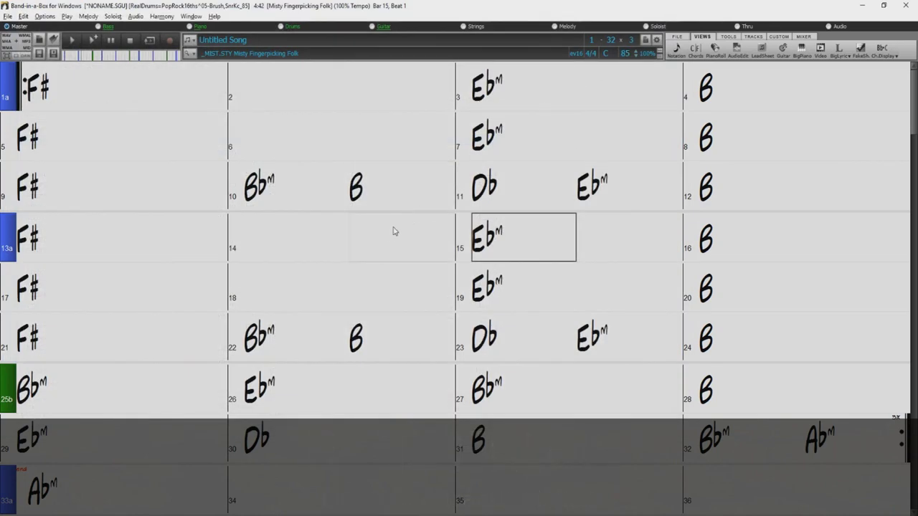
left_click(389, 234)
type("rd")
key("Return")
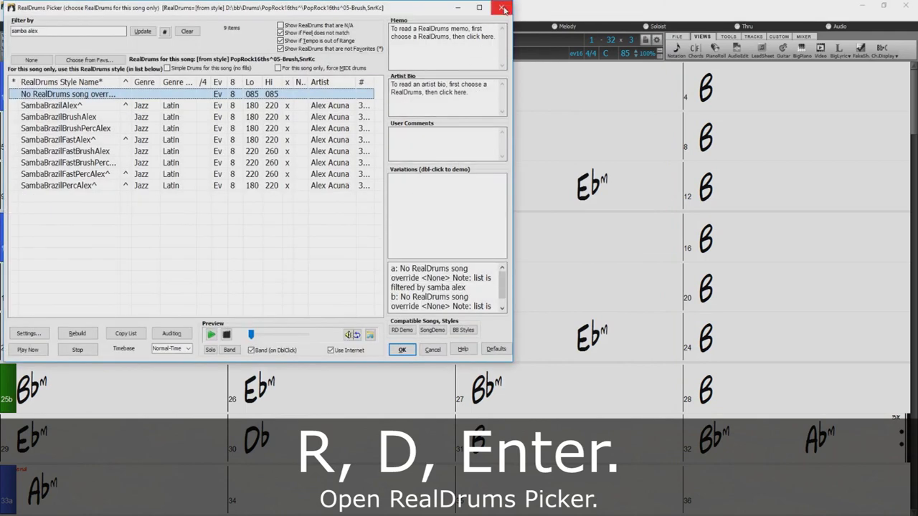
left_click(501, 7)
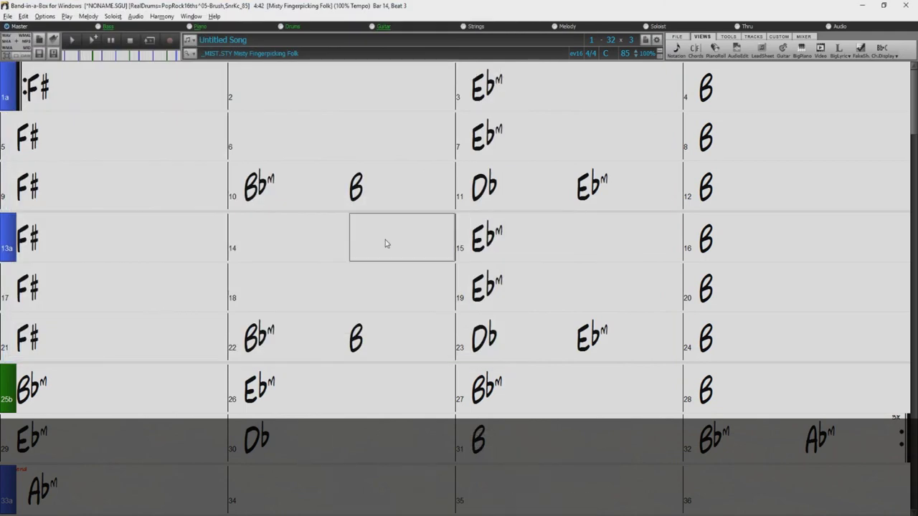
type("rl")
key("Return")
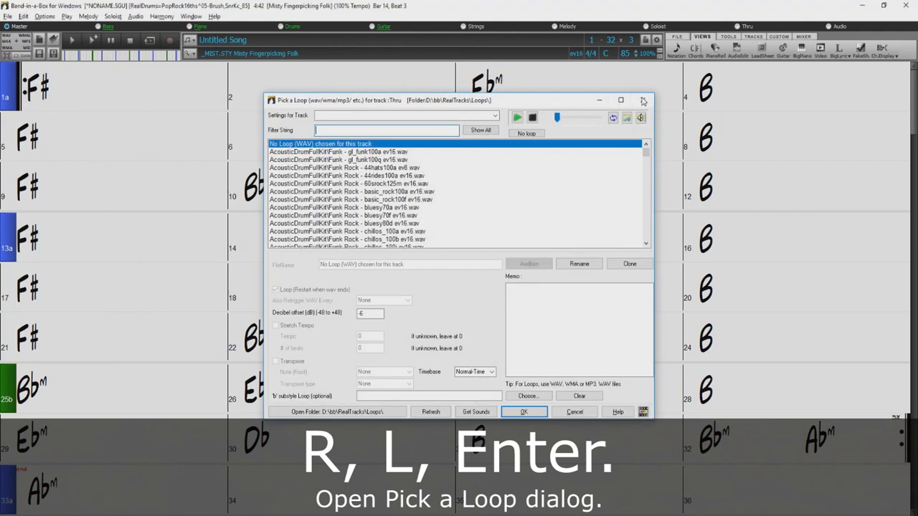
left_click(642, 100)
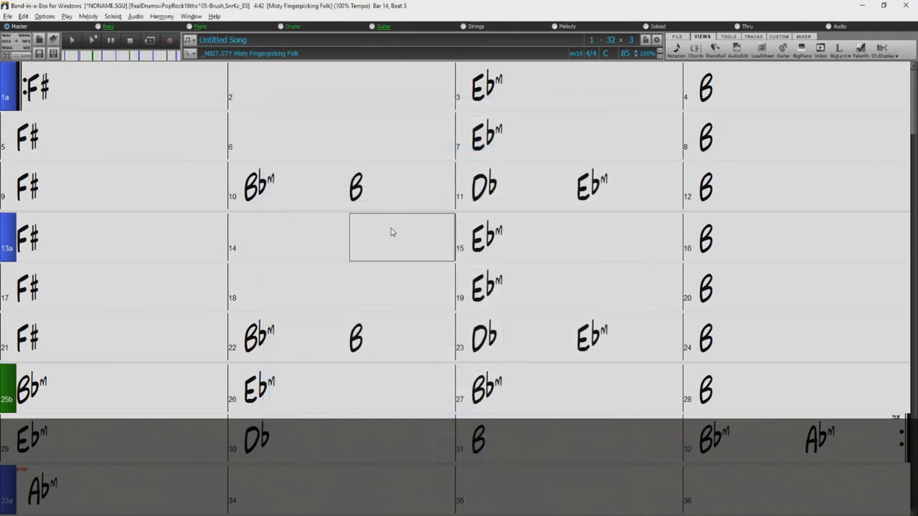
key("F5")
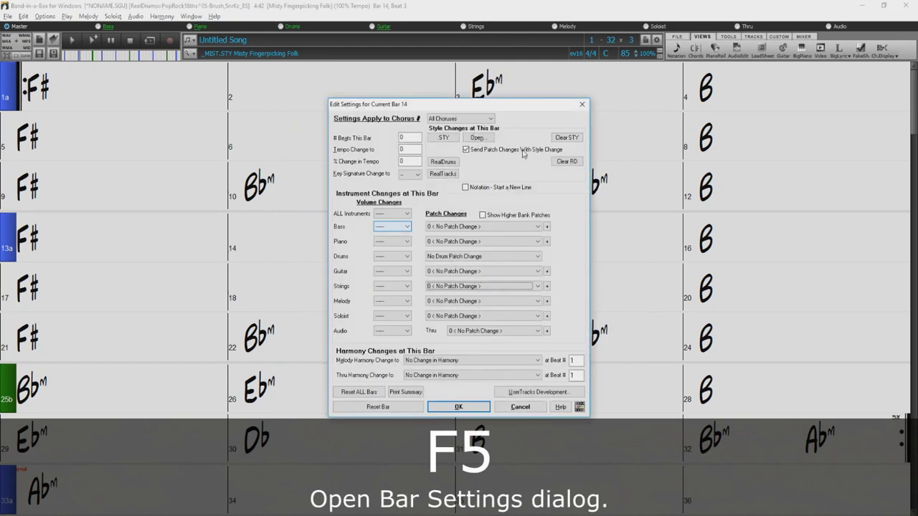
Close the bar 14 settings, then open and close the song settings with Ctrl+N
left_click(581, 104)
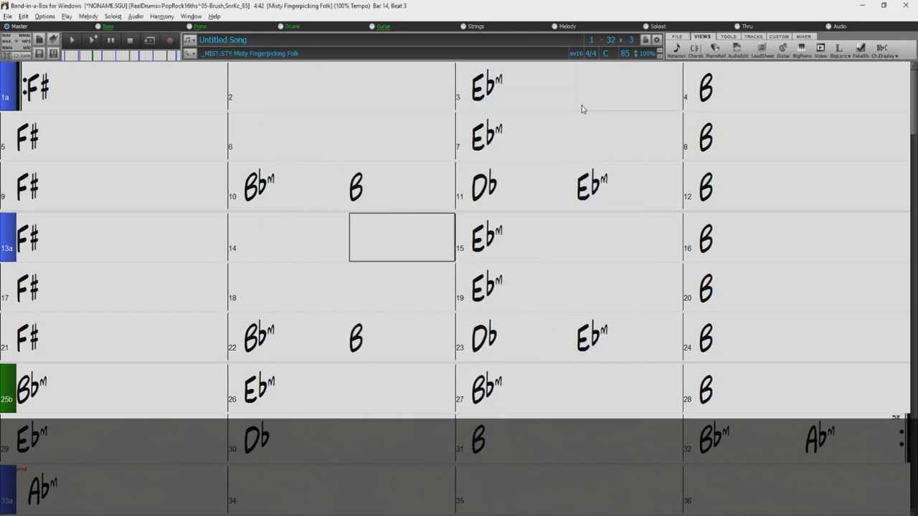
key("ctrl+n")
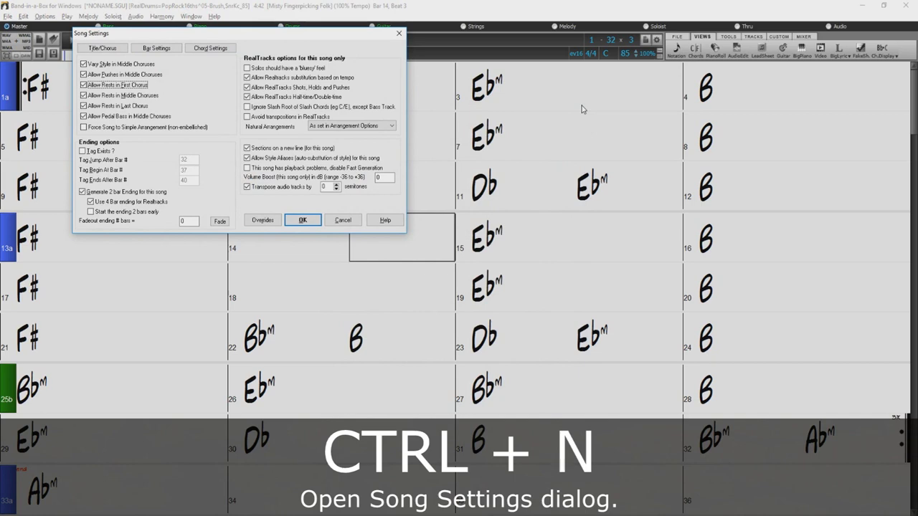
left_click(398, 33)
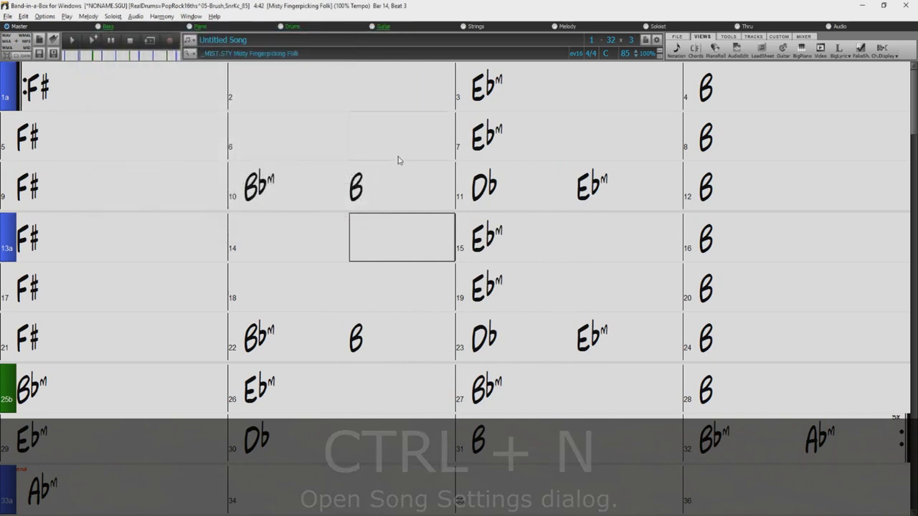
Toggle to notation view and back with Ctrl+W, then open the lead sheet with Alt+W
key("ctrl+w")
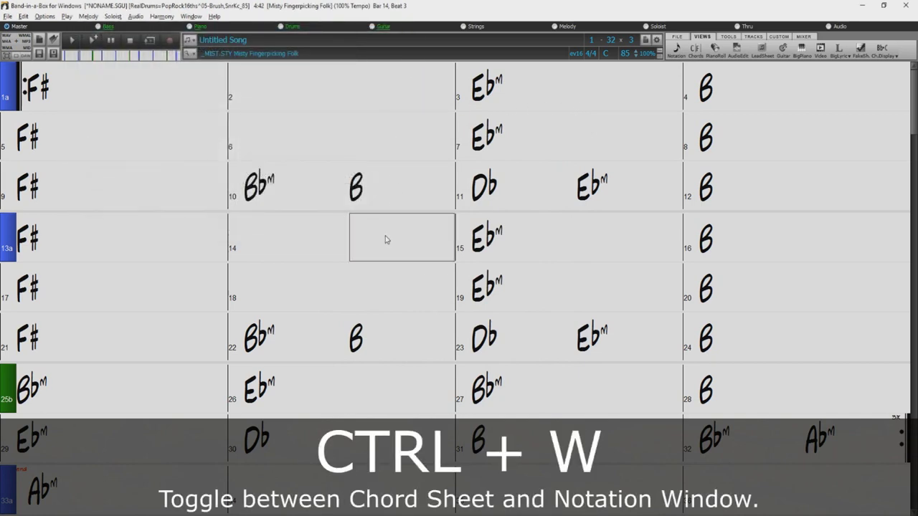
key("ctrl+w")
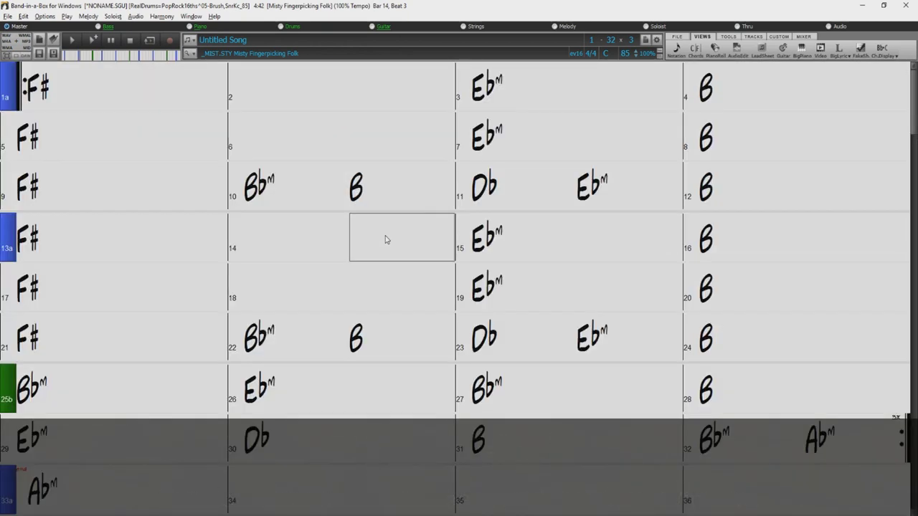
key("alt+w")
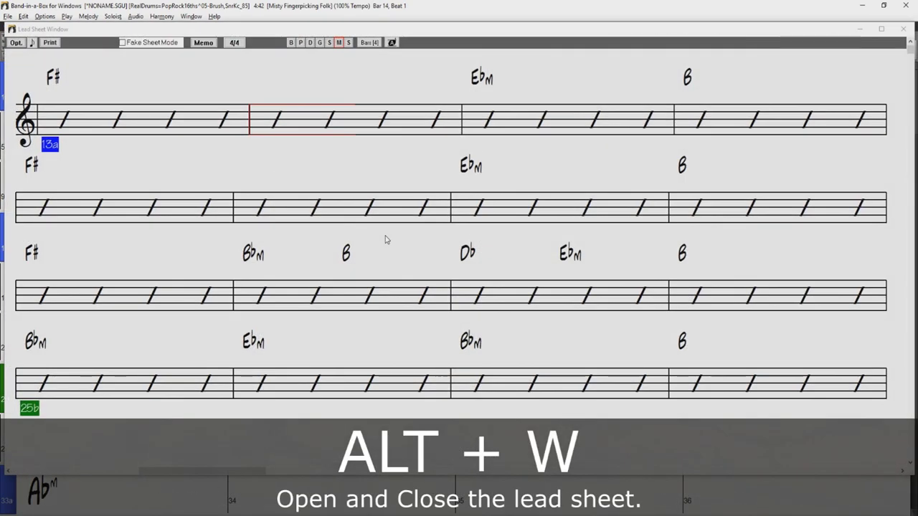
Close the lead sheet and open the Audio Edit, Guitar and Big Piano windows
key("alt+w")
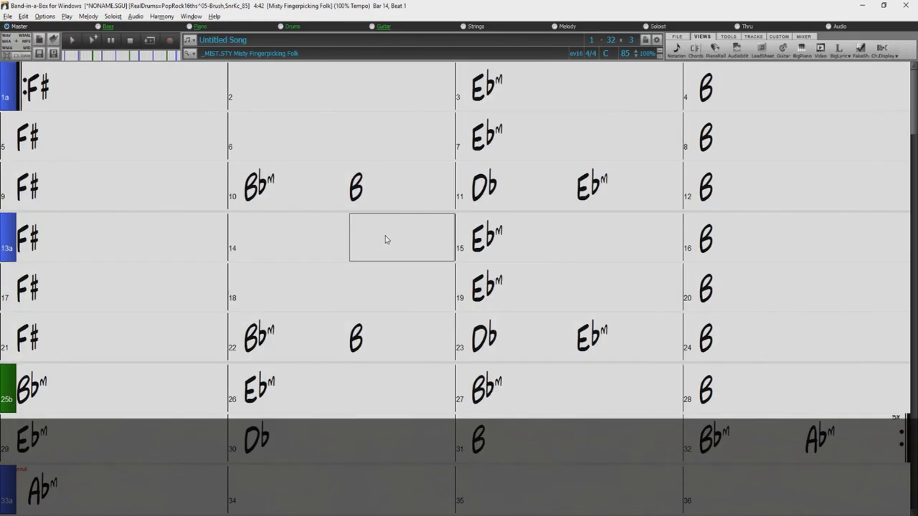
key("ctrl+shift+a")
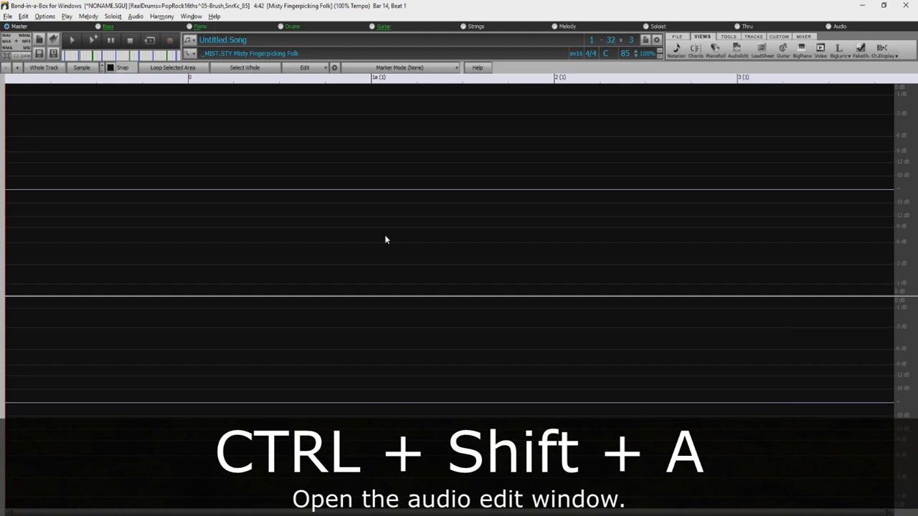
key("ctrl+shift+g")
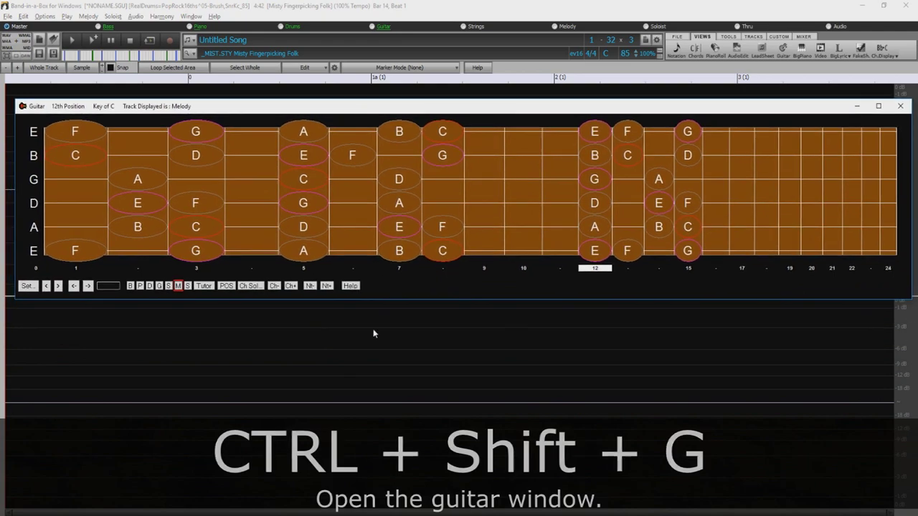
key("ctrl+shift+n")
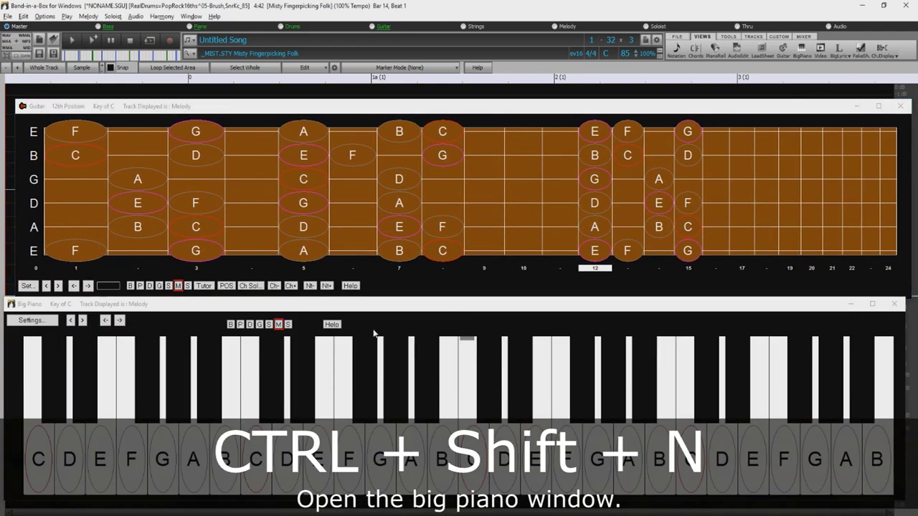
Close the Big Piano and Guitar windows and toggle minimal screen mode with Ctrl+T
left_click(893, 303)
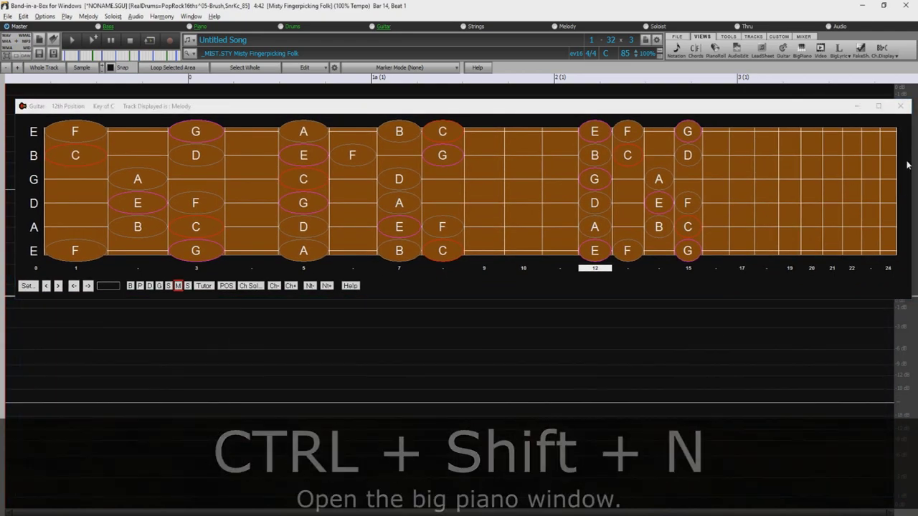
left_click(901, 106)
key("ctrl+t")
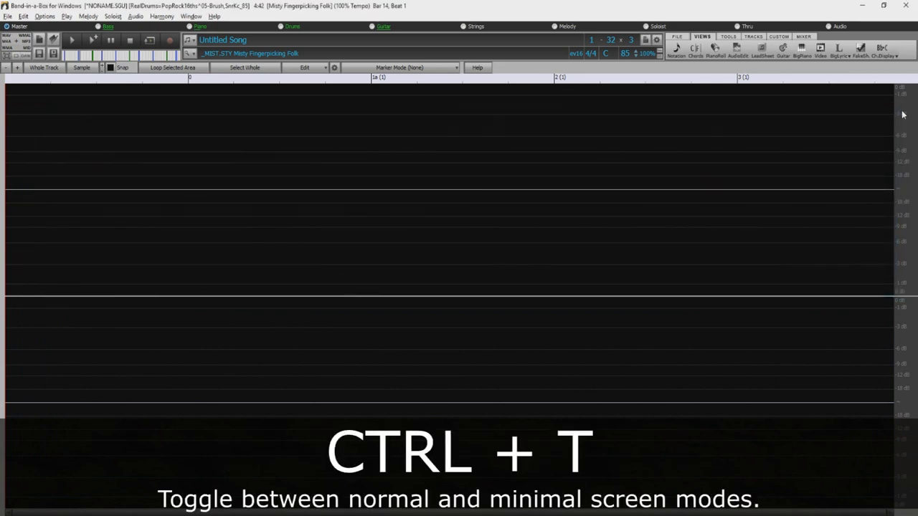
Switch to the normal screen layout with Ctrl+T and straight back to minimal mode
key("ctrl+t")
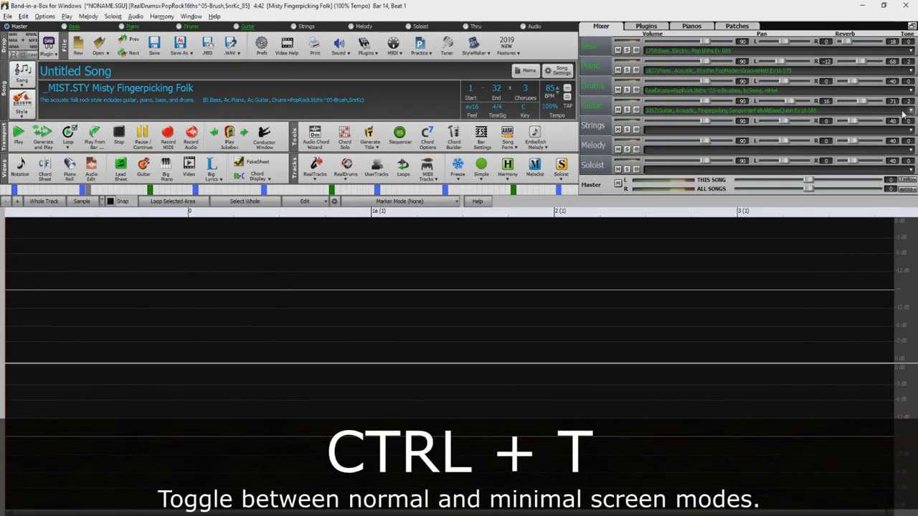
key("ctrl+t")
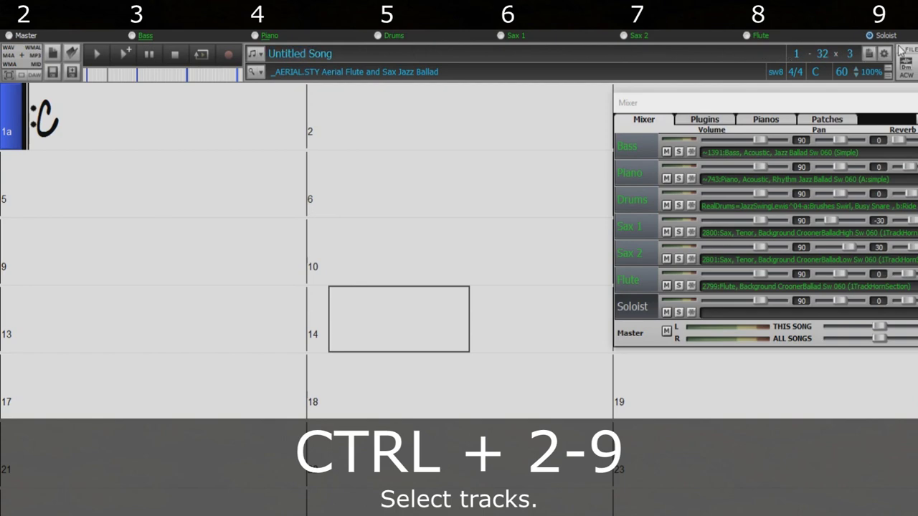
Select the Master track with Ctrl+2, then the Soloist track with Ctrl+9
left_click(380, 112)
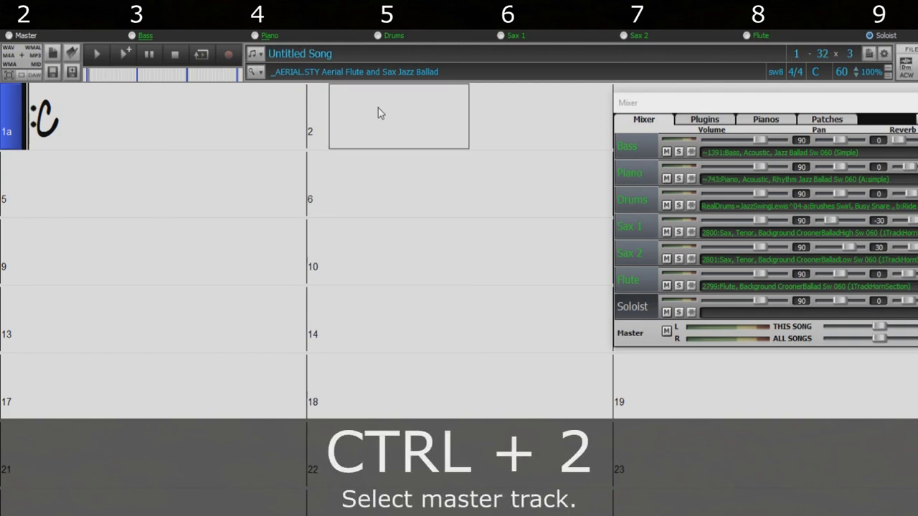
key("ctrl+2")
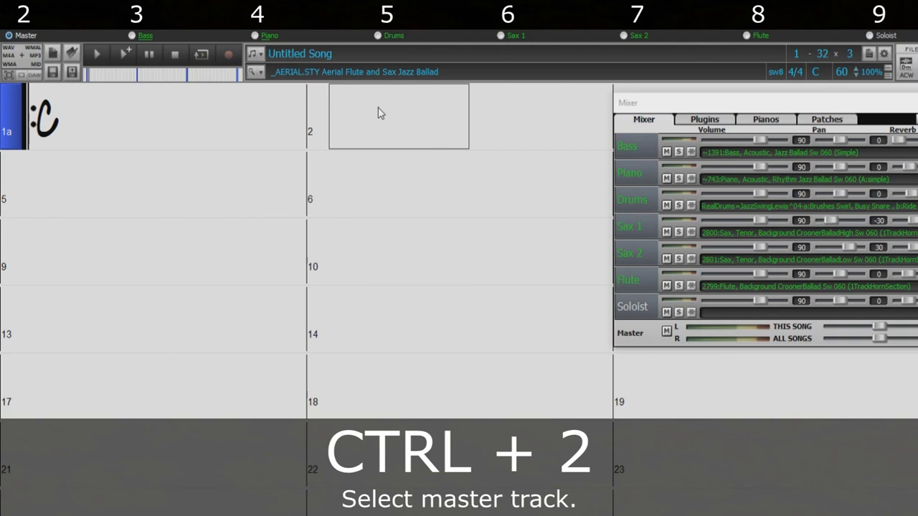
left_click(215, 133)
key("ctrl+9")
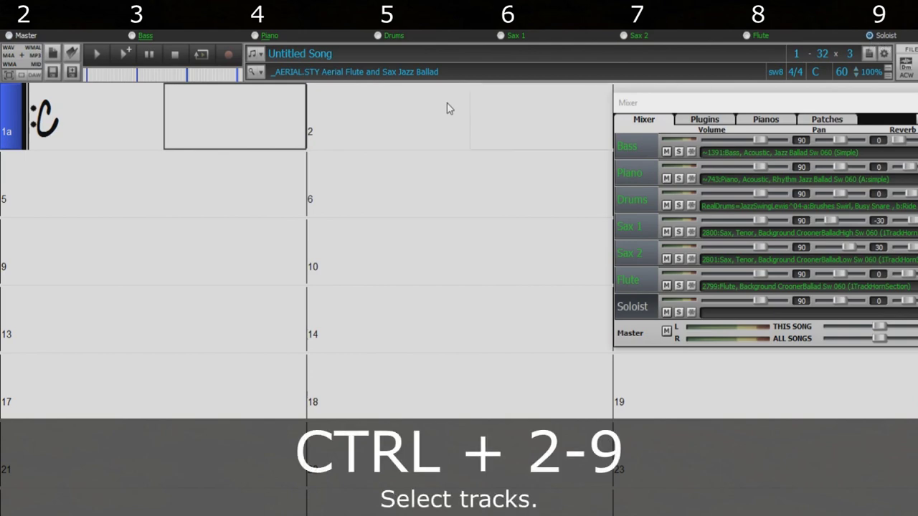
Step through Bass, Piano and Drums to select Sax 1, then unmute Soloist with Alt+9
left_click(397, 110)
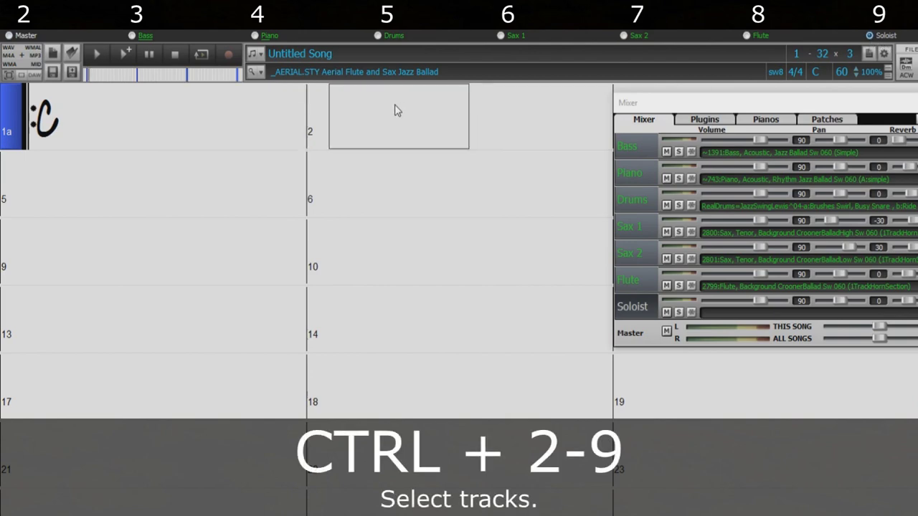
key("ctrl+3")
key("ctrl+4")
key("ctrl+5")
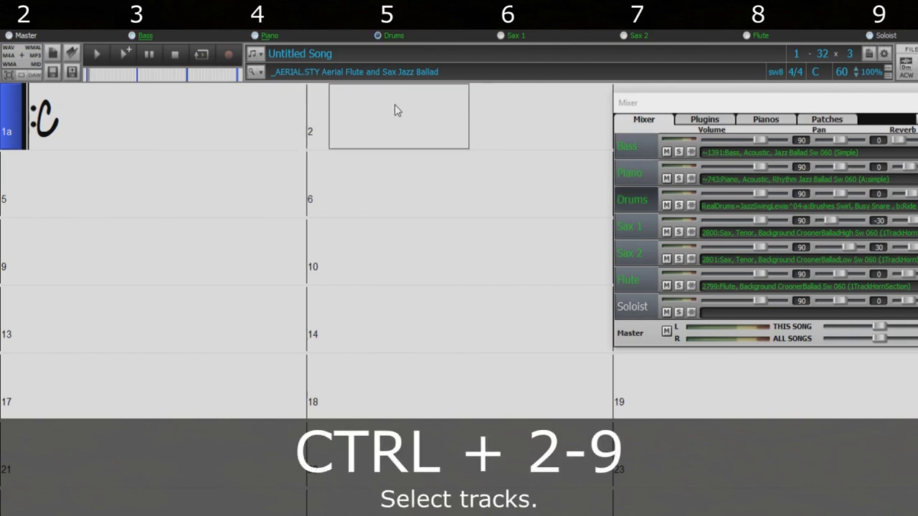
key("ctrl+6")
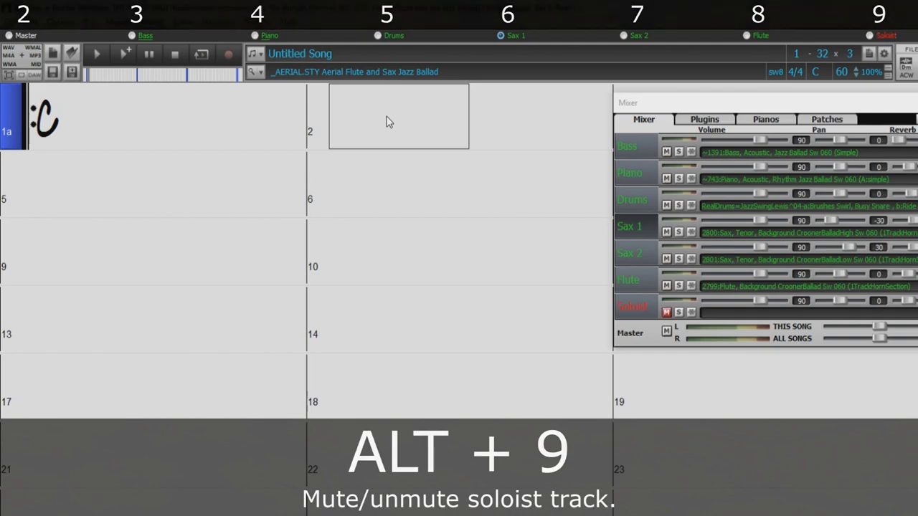
key("alt+9")
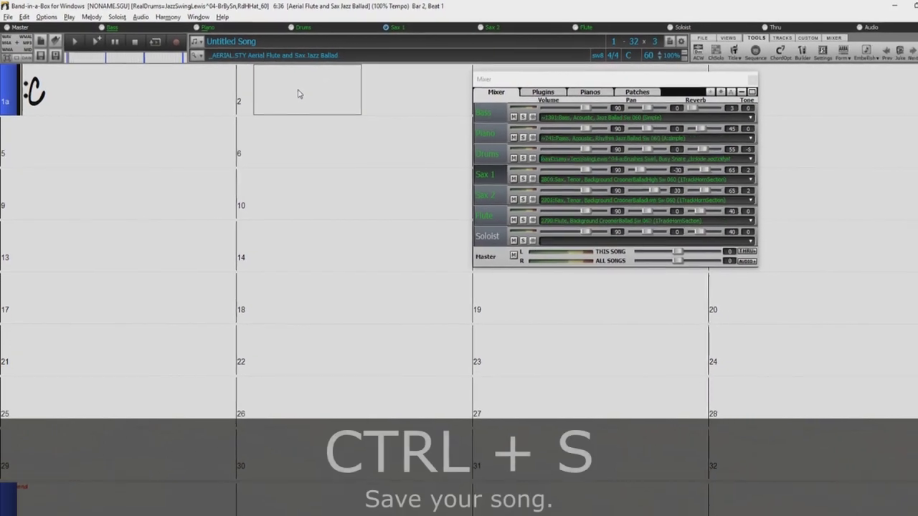
key("ctrl+s")
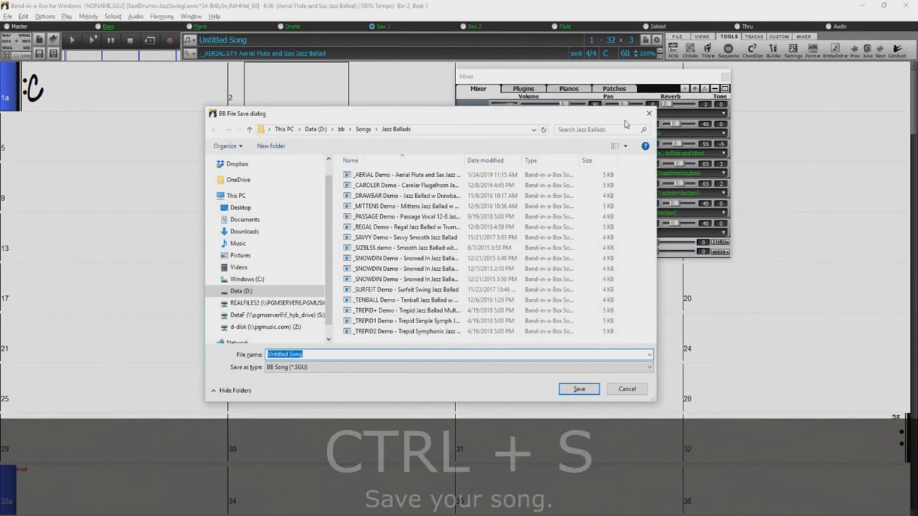
left_click(649, 116)
key("F2")
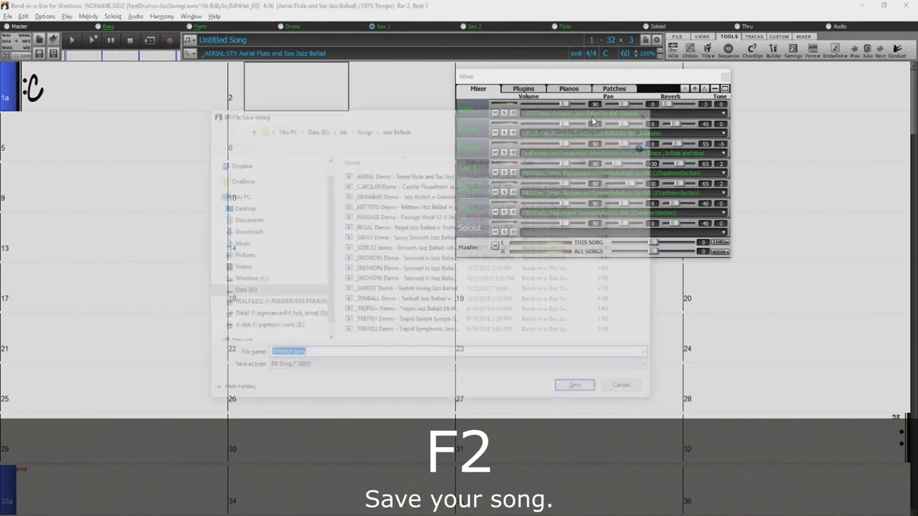
left_click(648, 114)
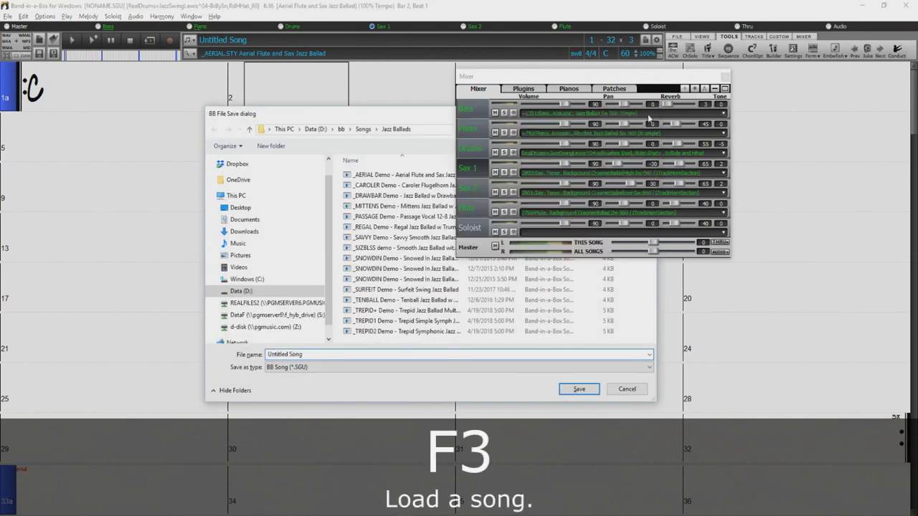
key("F3")
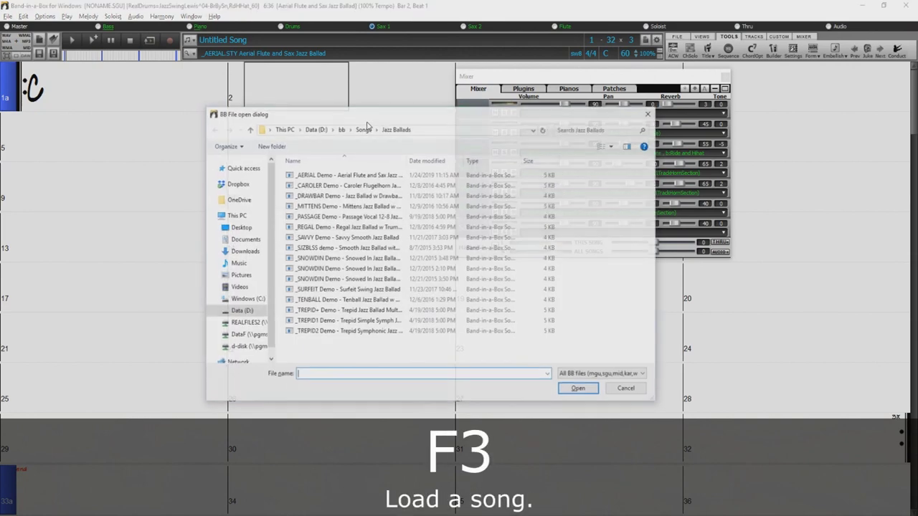
left_click(648, 114)
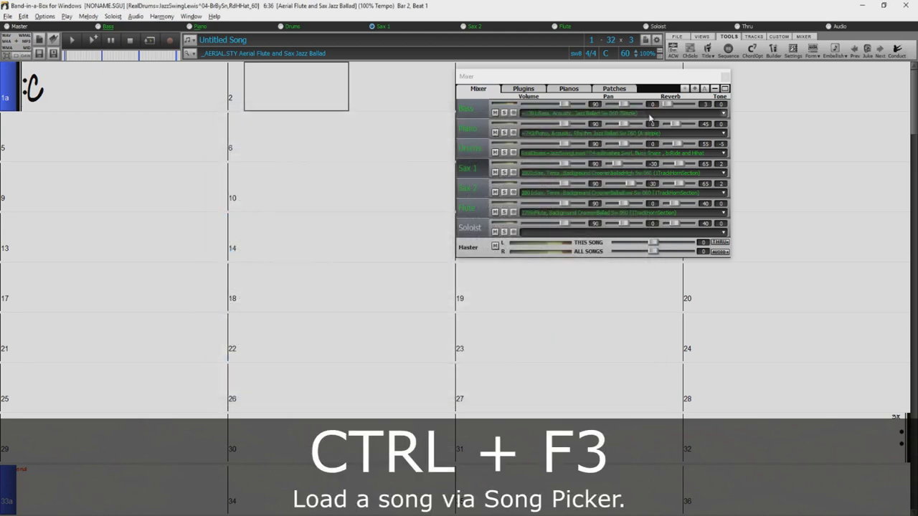
key("ctrl+F3")
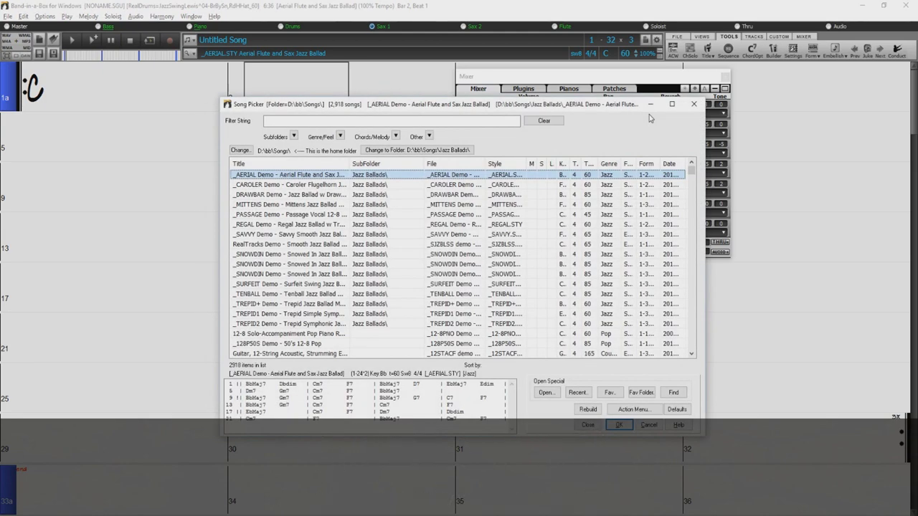
left_click(648, 425)
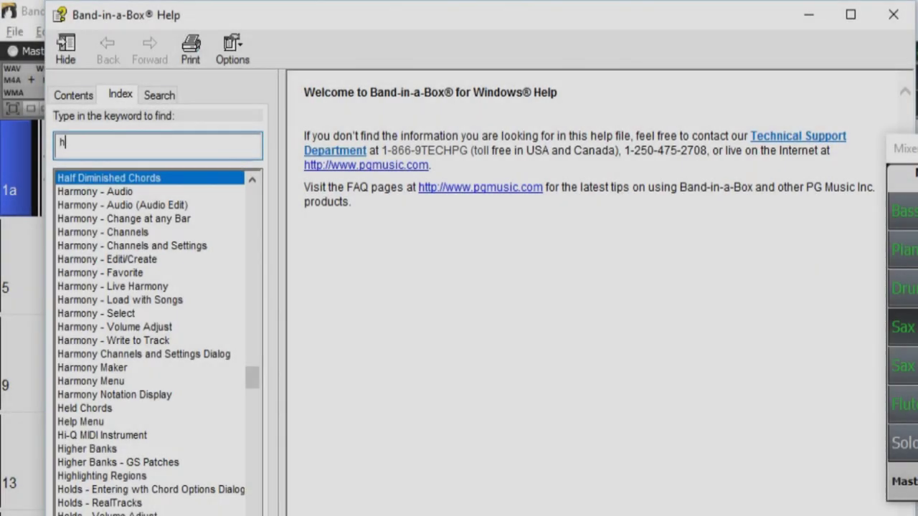
Finish typing 'hot keys' in the index and open the Hot Keys List page
type("ot keys")
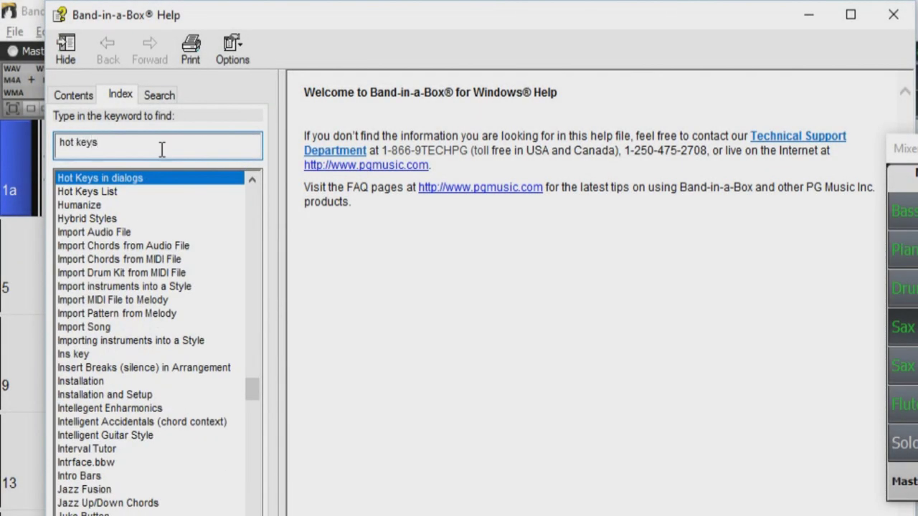
double_click(90, 191)
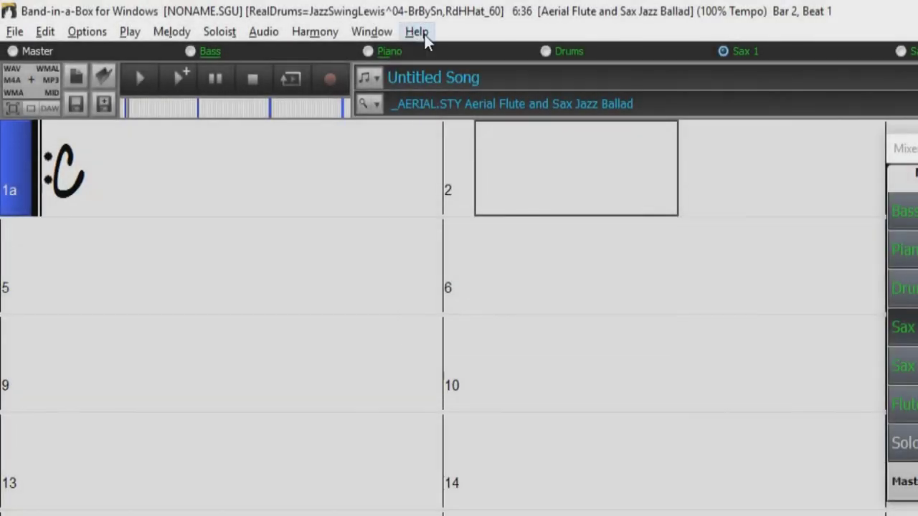
Open the Help Index from the Help menu, then again with F1
left_click(425, 35)
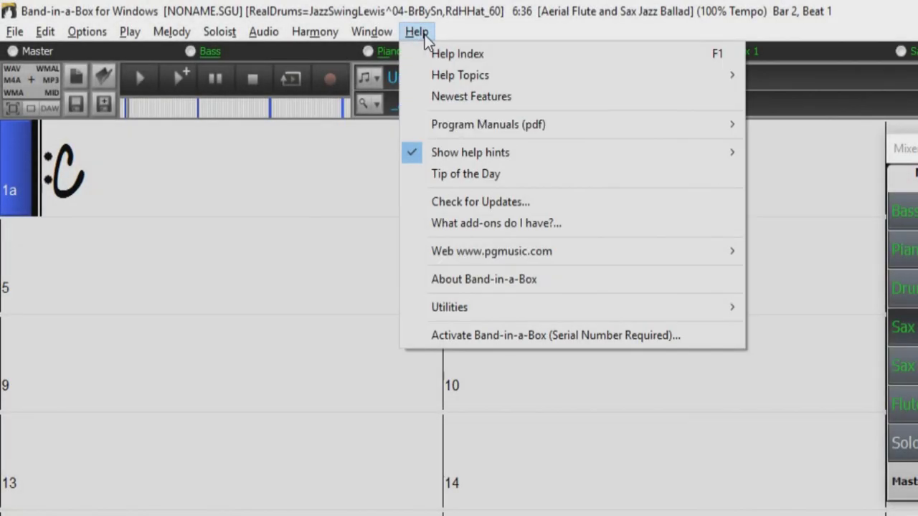
left_click(431, 63)
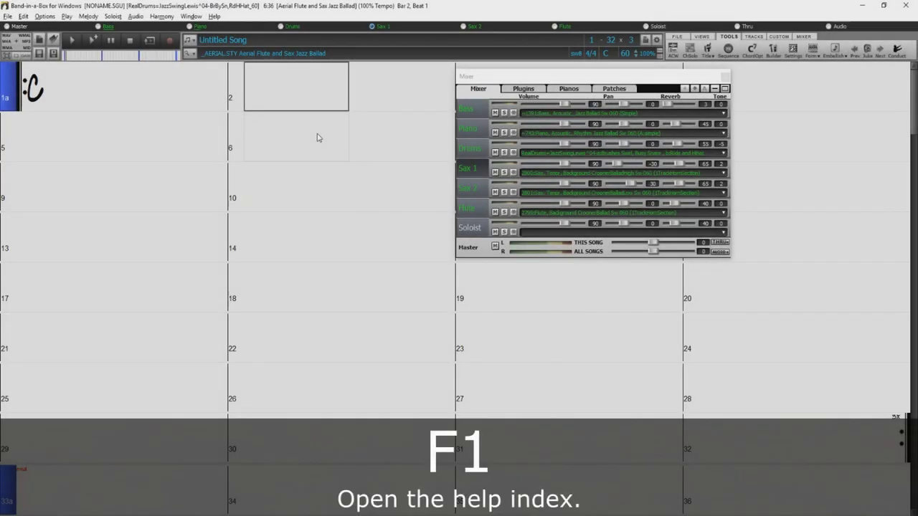
key("F1")
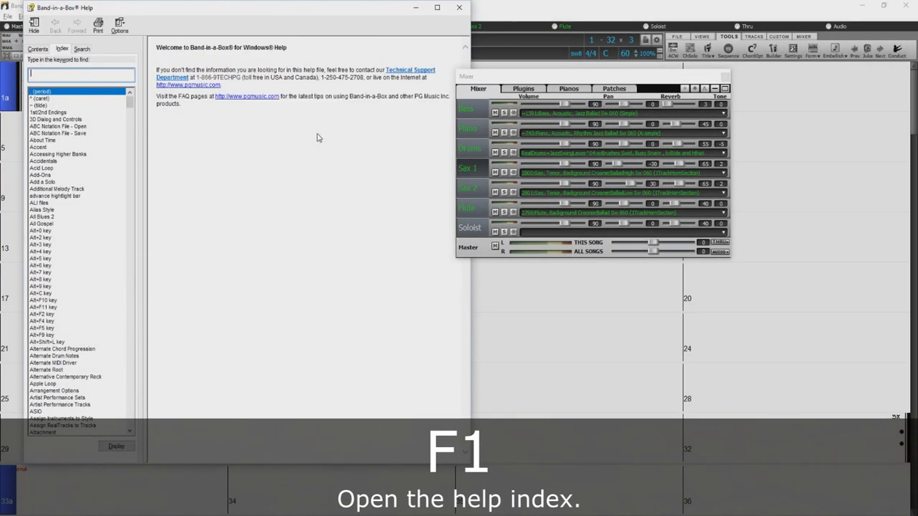